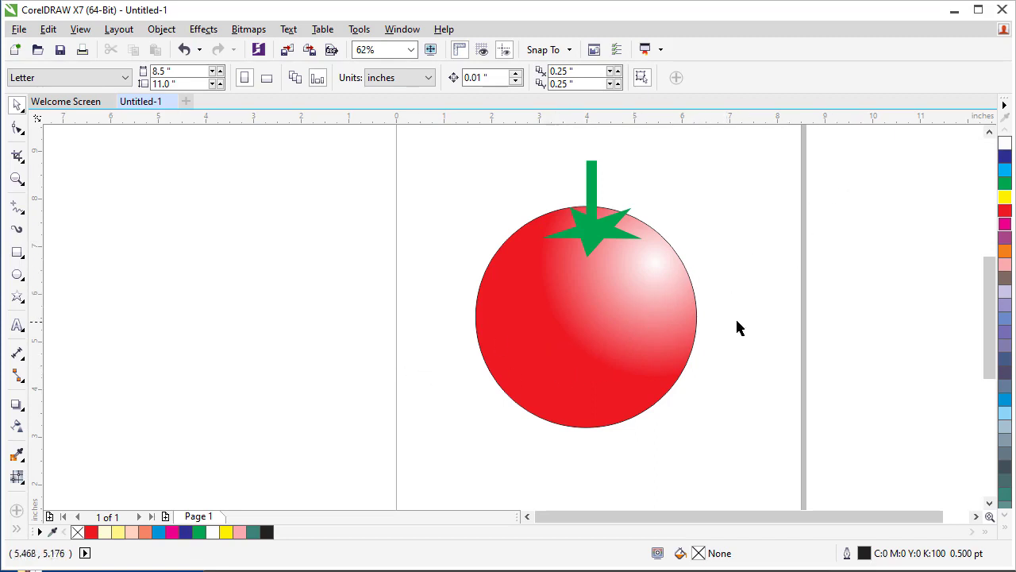
Add a drop shadow to the red tomato body, cast toward the lower left, and anchor its origin at the circle's bottom edge.
click(578, 365)
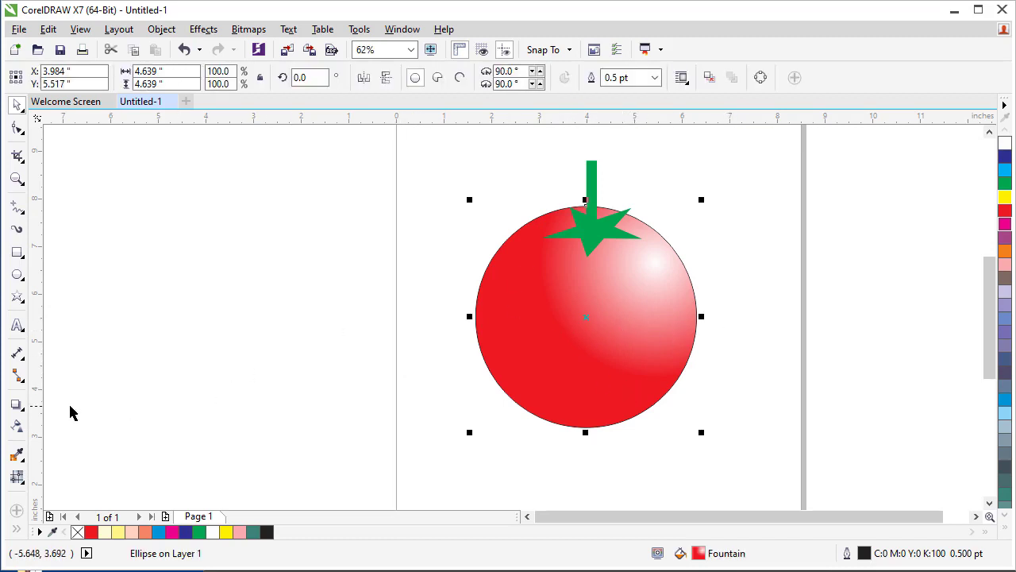
click(23, 414)
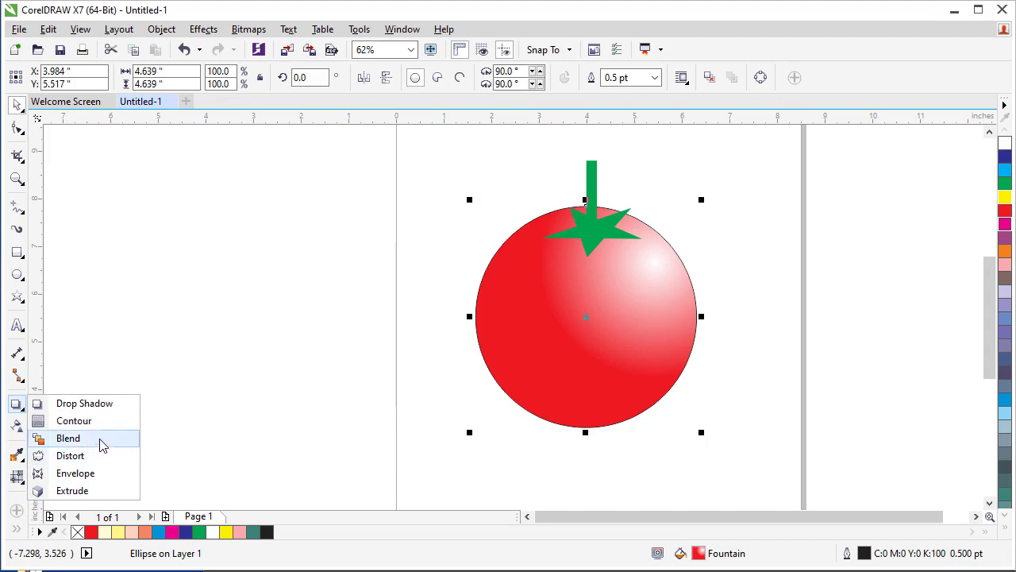
click(86, 405)
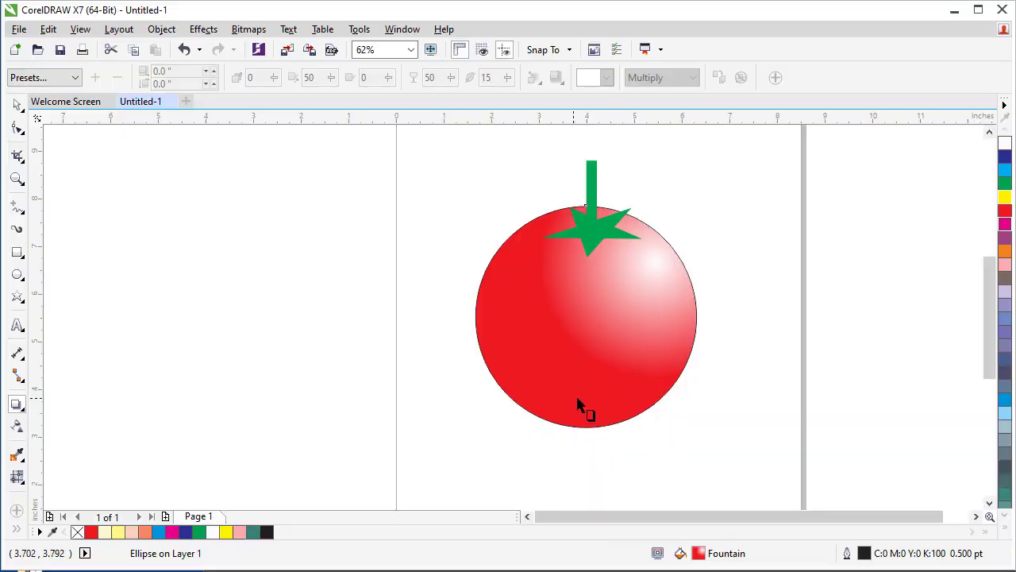
drag(630, 295, 394, 395)
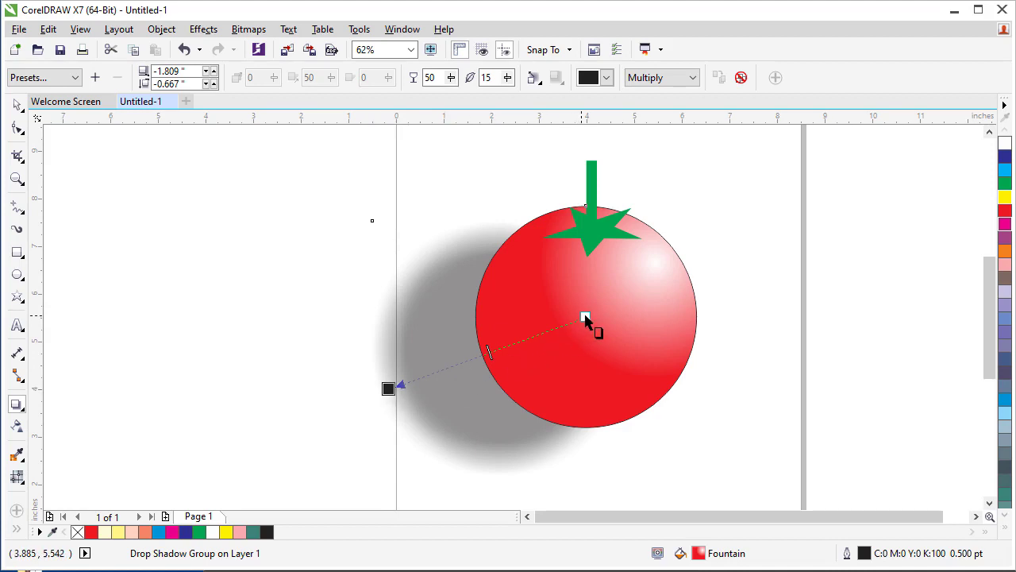
drag(585, 319, 592, 444)
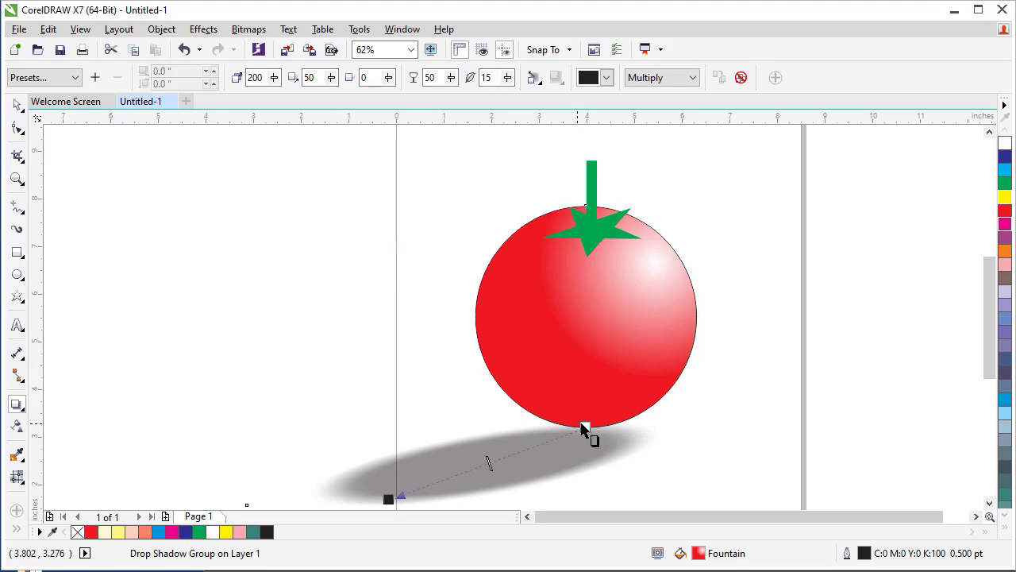
Try different directions for the drop shadow, settling on an angle of about 168 degrees so it falls leftward and slightly upward.
drag(387, 500, 390, 417)
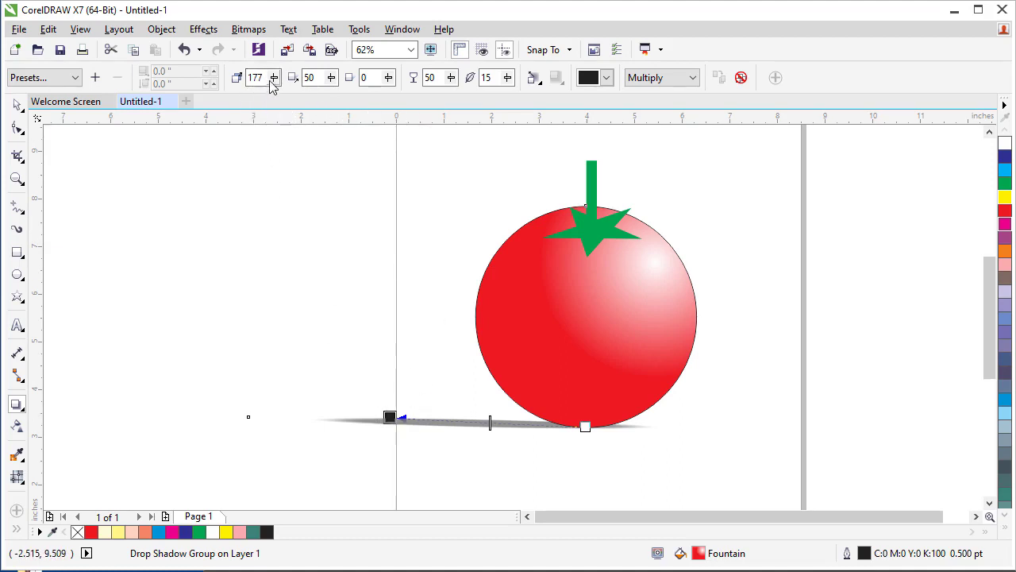
drag(274, 78, 275, 82)
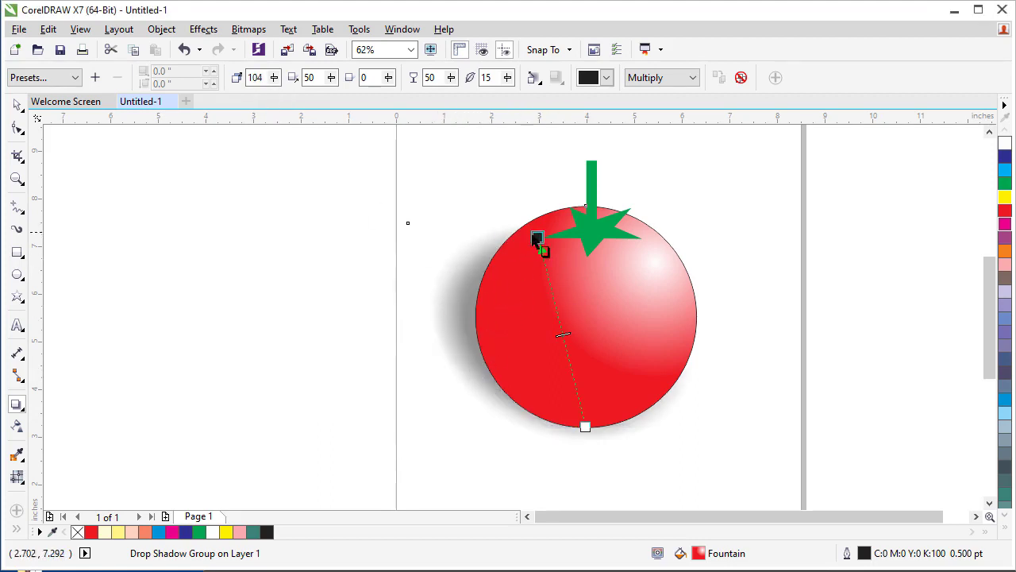
drag(538, 236, 402, 389)
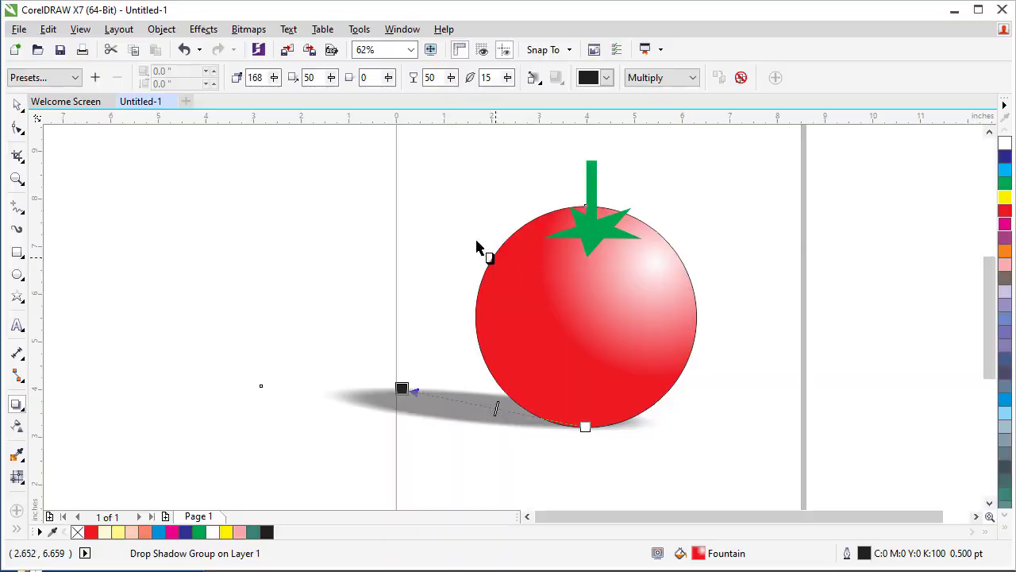
Stretch the shadow far to the left, then shorten it to end about 1 inch outside the page's left edge at about 167 degrees.
drag(331, 82, 344, 97)
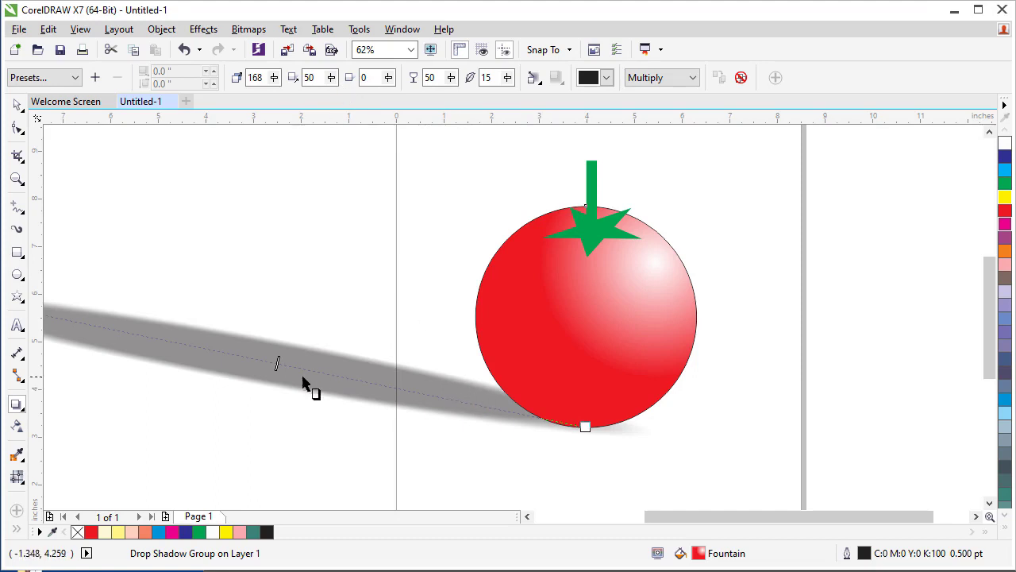
drag(44, 326, 60, 331)
click(332, 77)
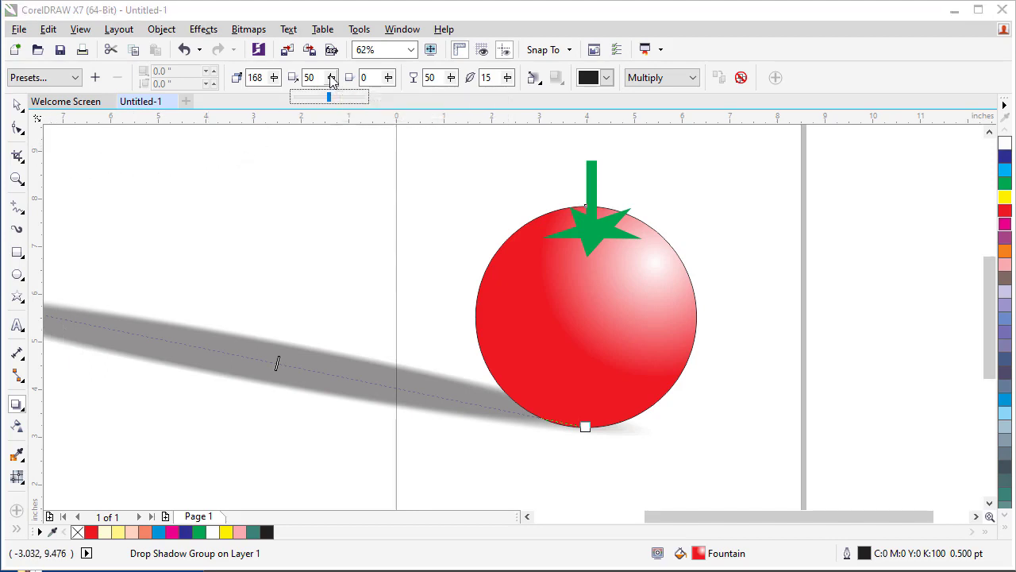
drag(328, 100, 323, 101)
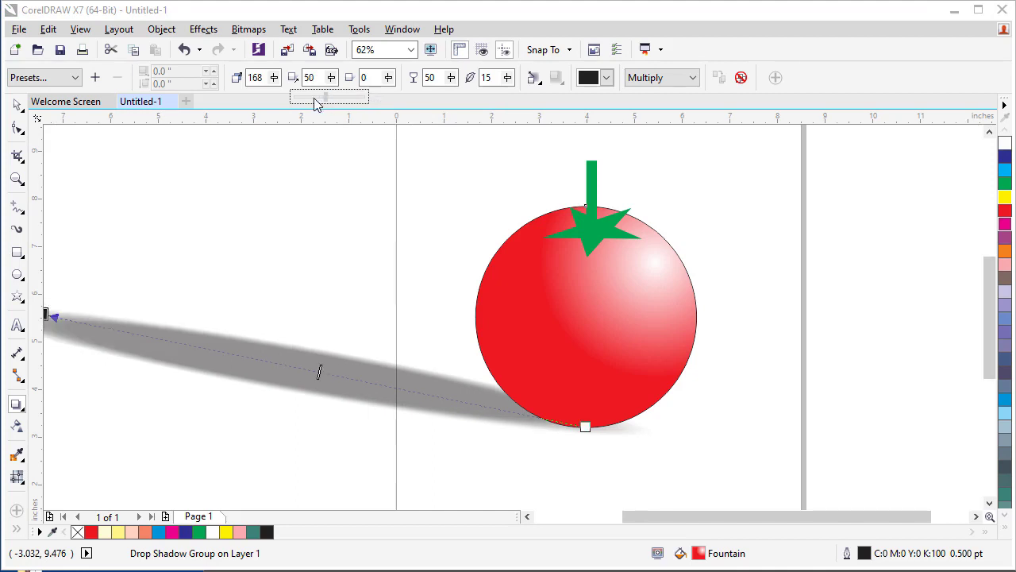
click(335, 86)
click(335, 99)
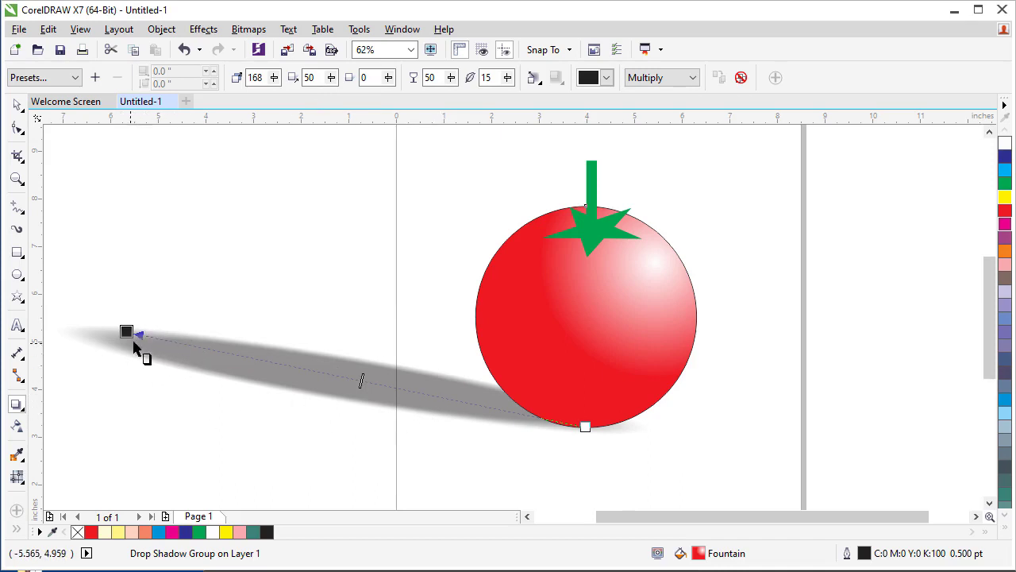
drag(125, 330, 182, 347)
drag(297, 362, 348, 371)
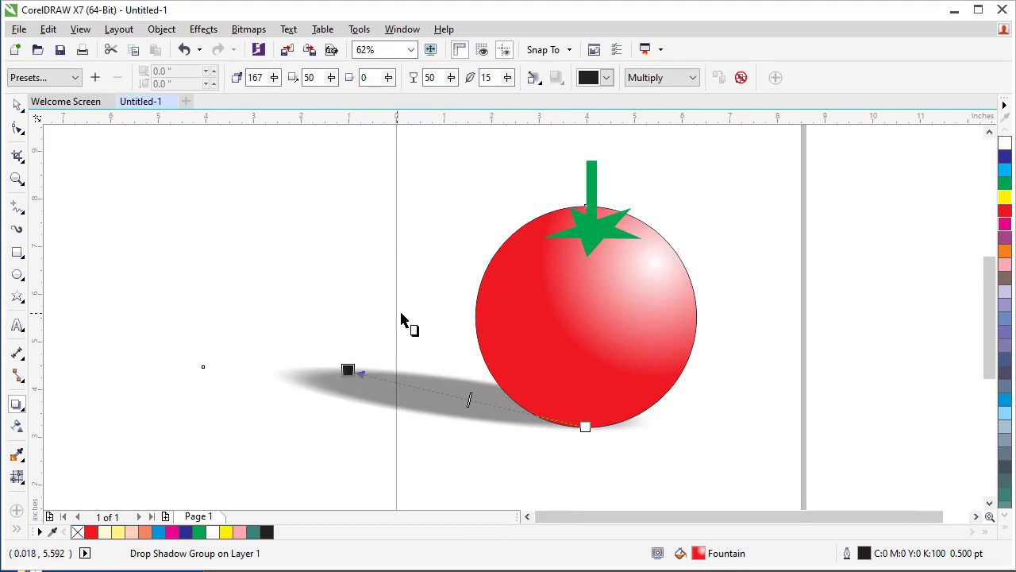
Set the drop shadow's fade to 38 and its opacity to 94.
click(388, 78)
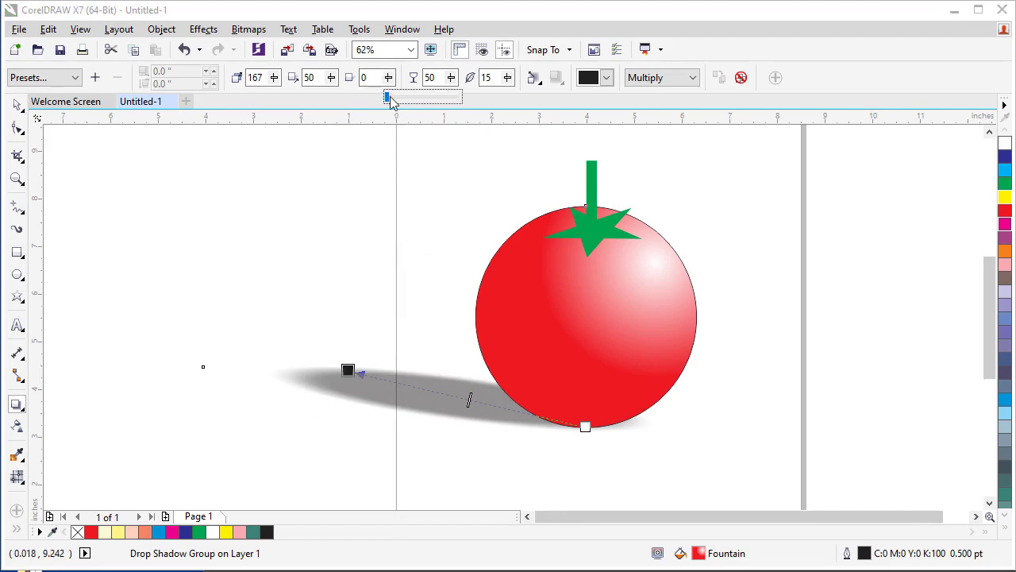
drag(387, 104, 418, 107)
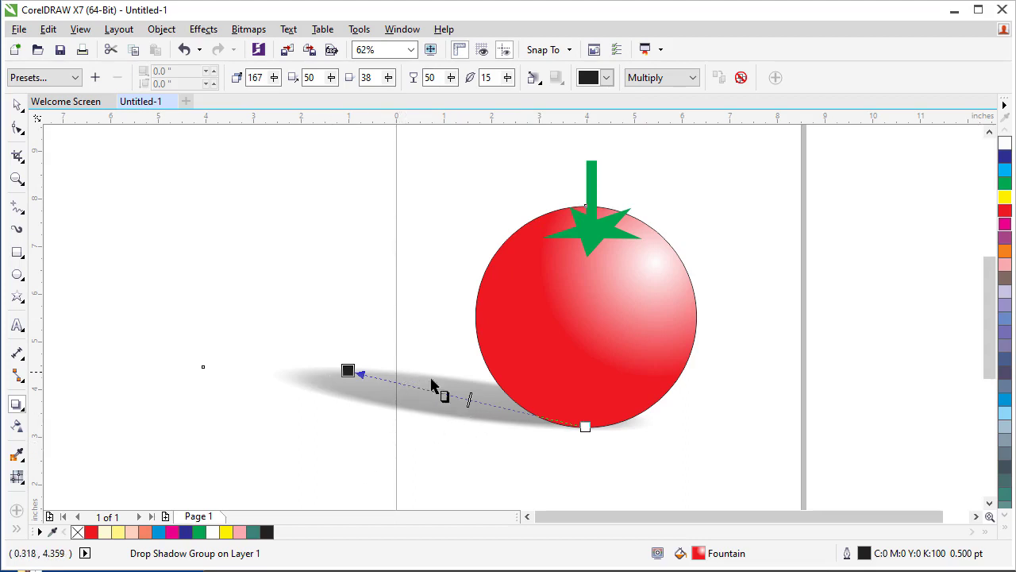
click(451, 78)
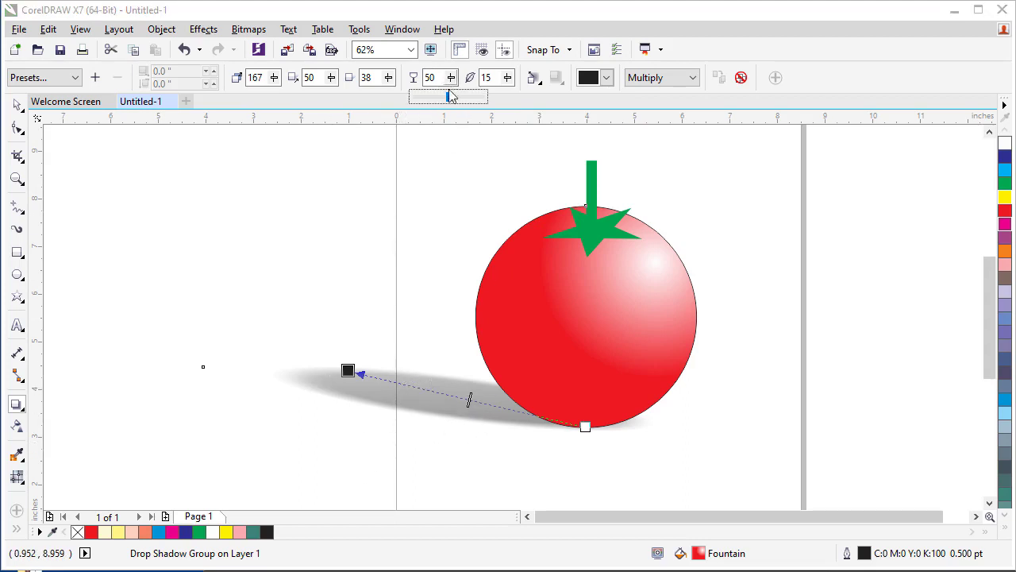
drag(449, 101, 480, 104)
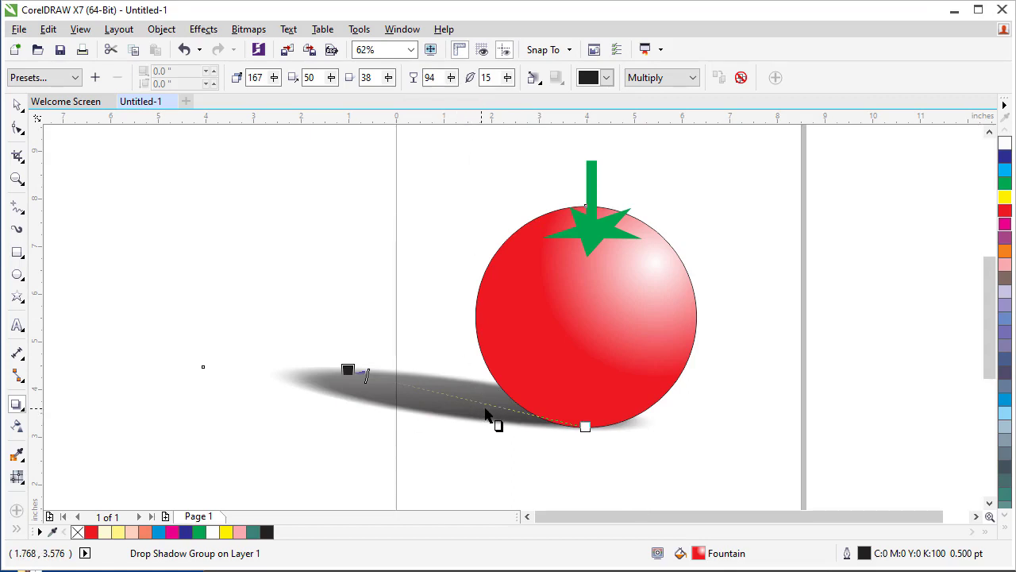
Try shadow opacities of 20 and 72, and finish with the opacity set to 98.
drag(453, 85, 401, 95)
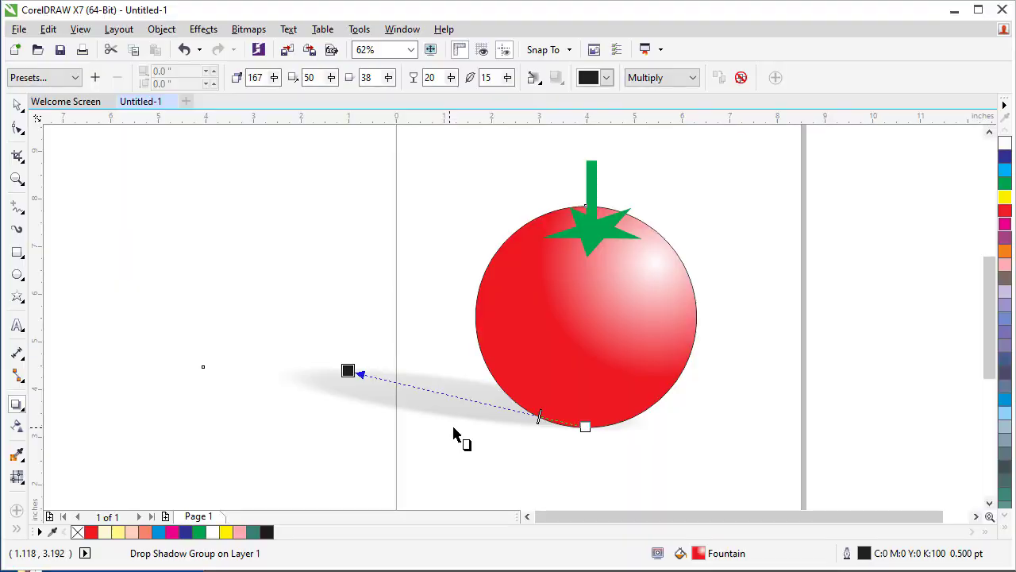
click(452, 80)
drag(481, 97, 491, 97)
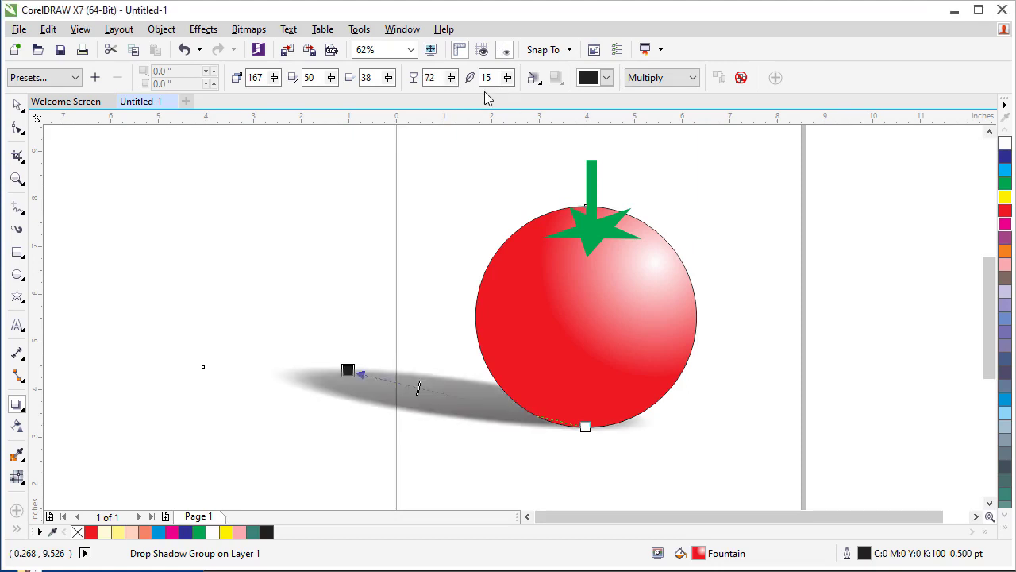
double_click(429, 77)
text(86)
click(451, 77)
click(475, 97)
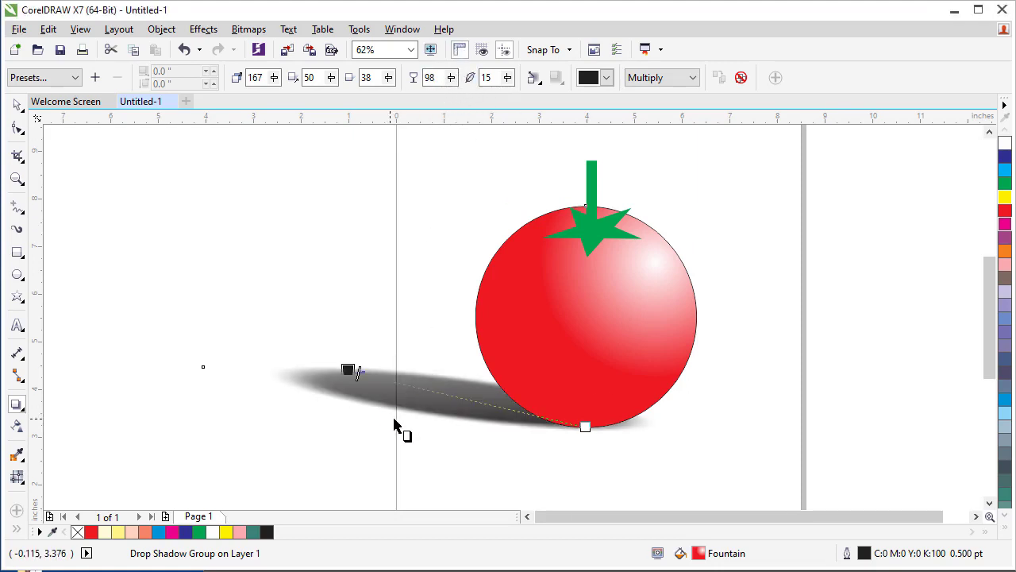
Try a feathering of 0 for a hard shadow edge, and then set the shadow's feathering to 47.
scroll(399, 425, up, 2)
scroll(395, 376, up, 2)
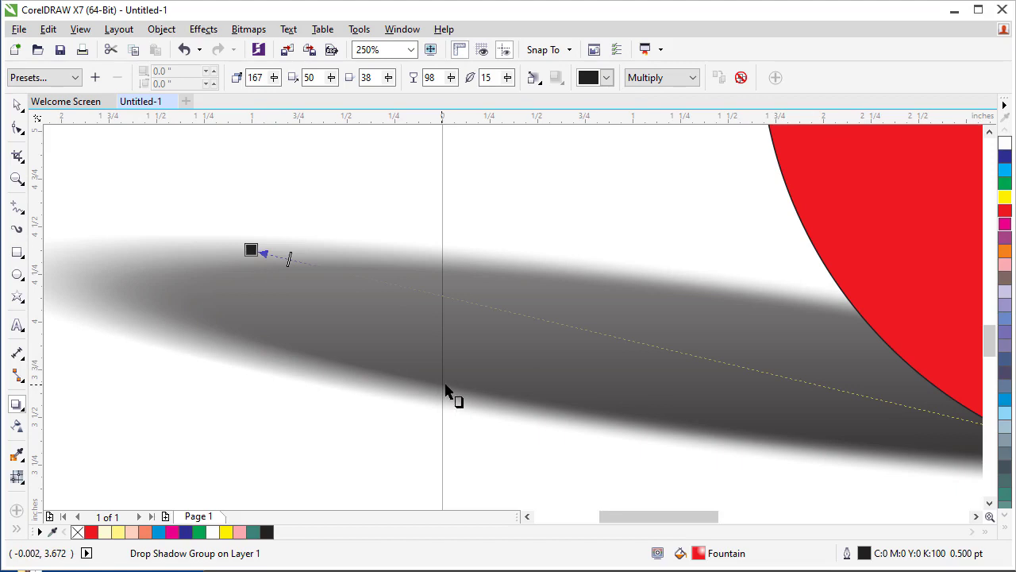
drag(508, 77, 488, 98)
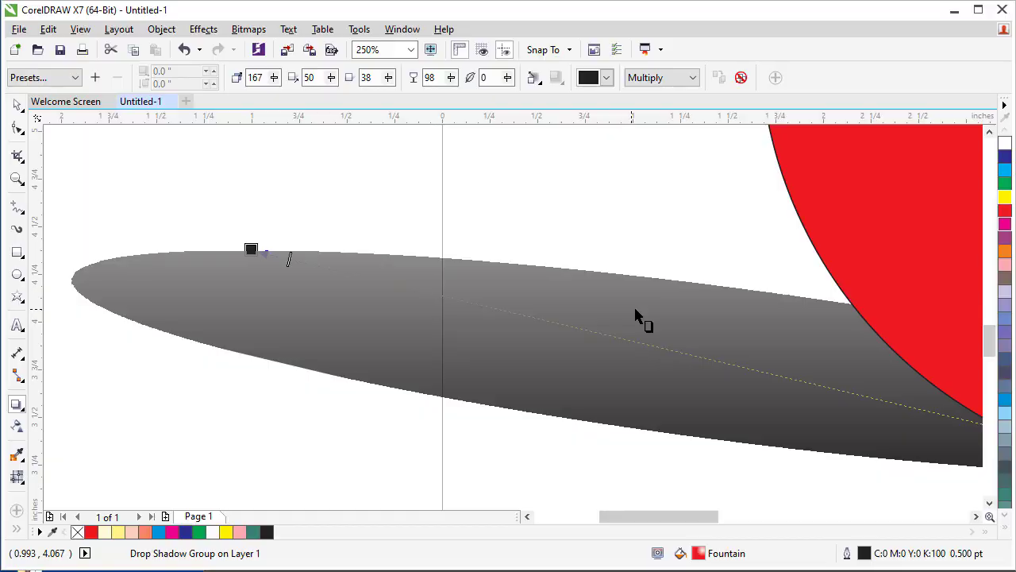
drag(508, 81, 534, 100)
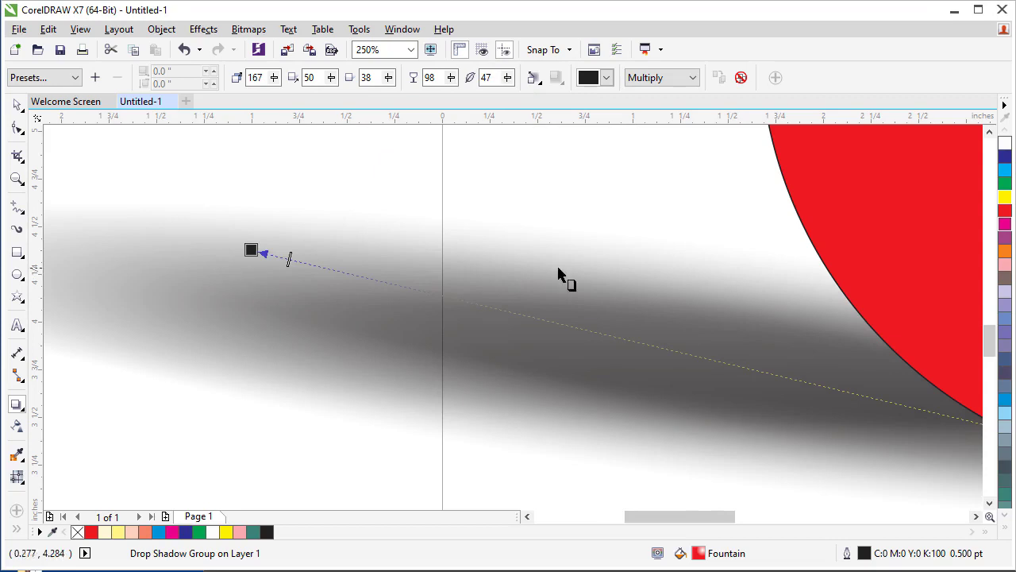
scroll(513, 288, down, 2)
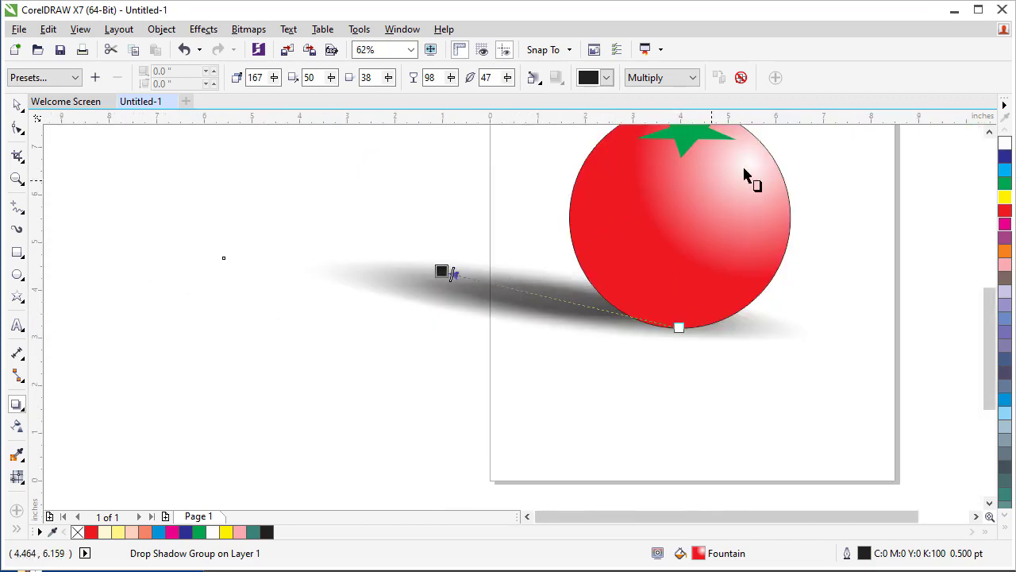
Try the Inside feathering direction on the shadow, and then switch the direction to Middle.
click(533, 78)
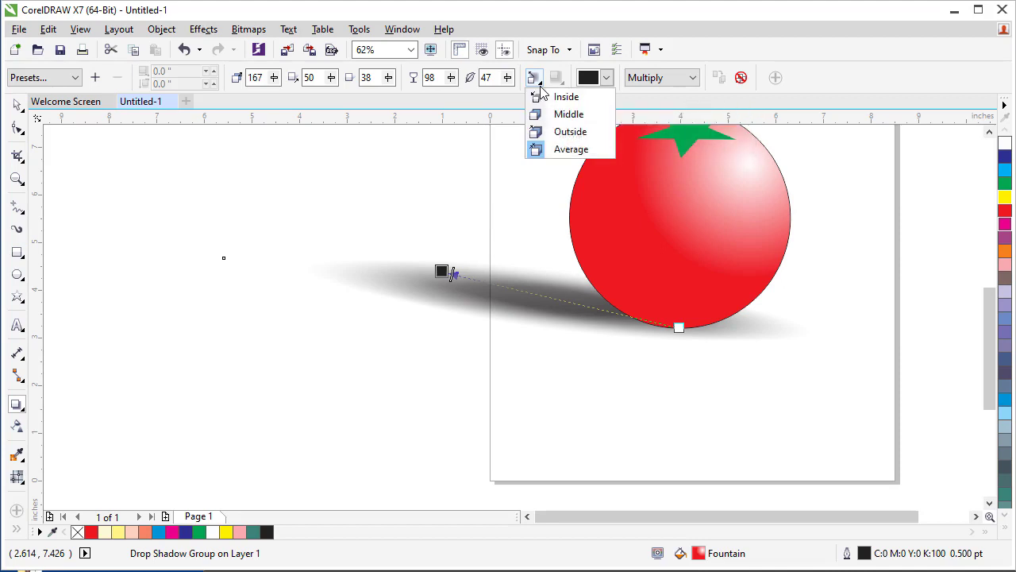
click(553, 100)
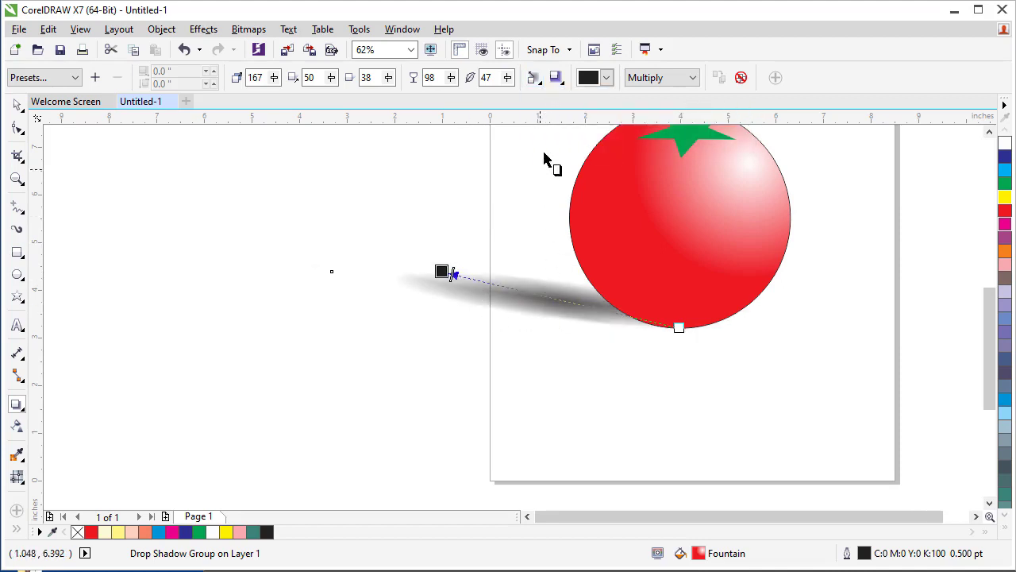
click(541, 82)
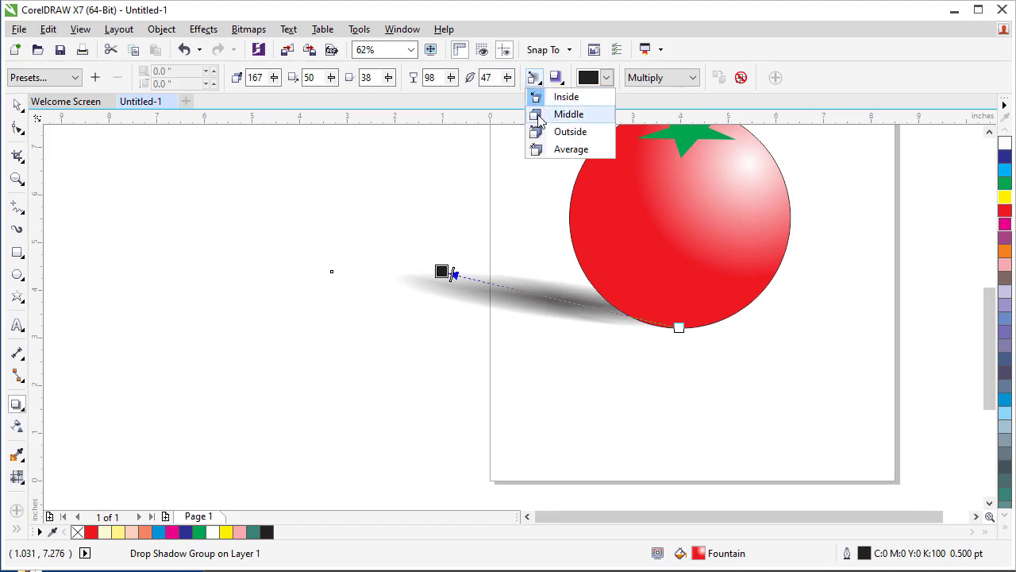
click(540, 116)
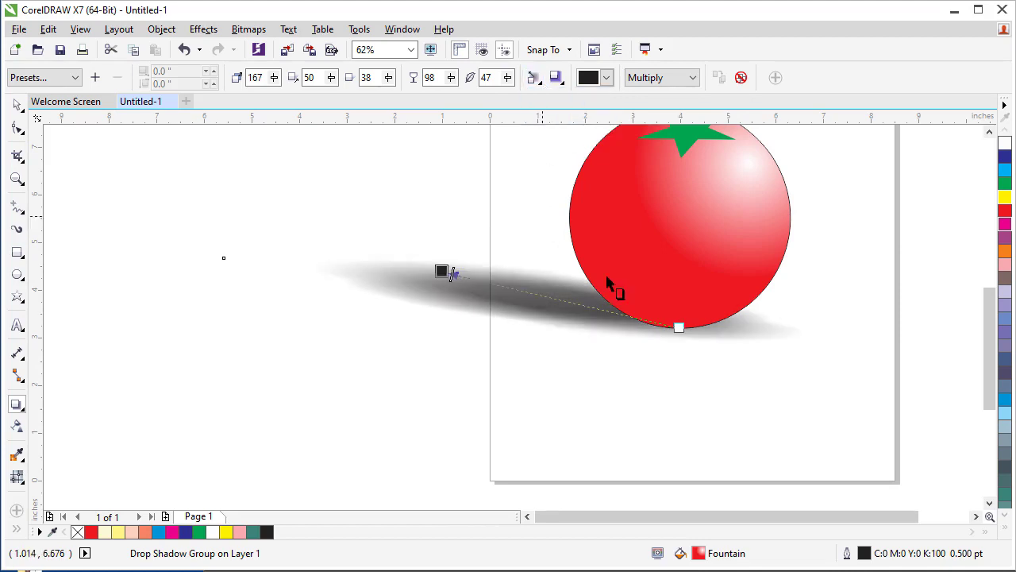
Set the shadow's feathering edge to Squared.
click(559, 82)
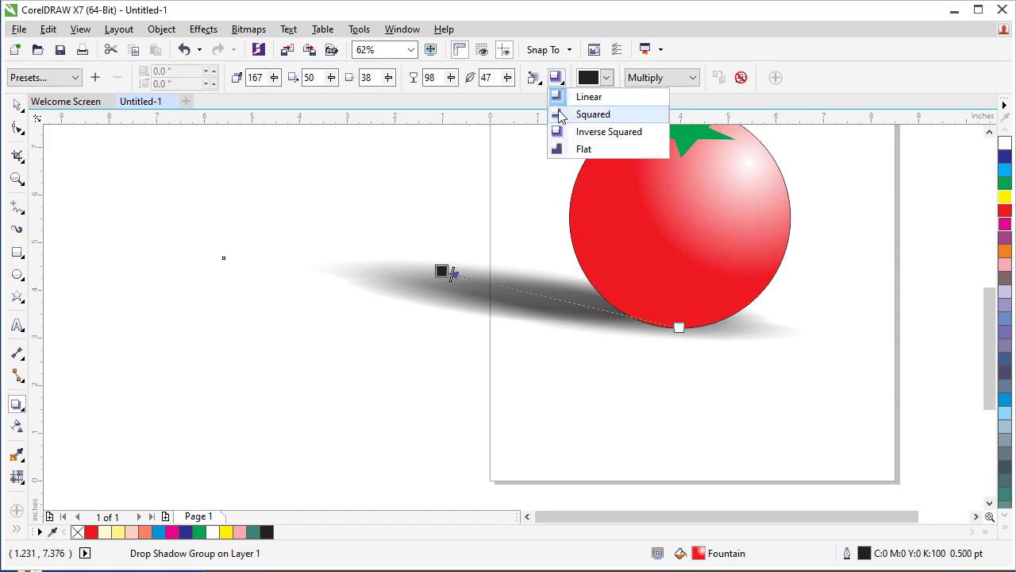
click(561, 115)
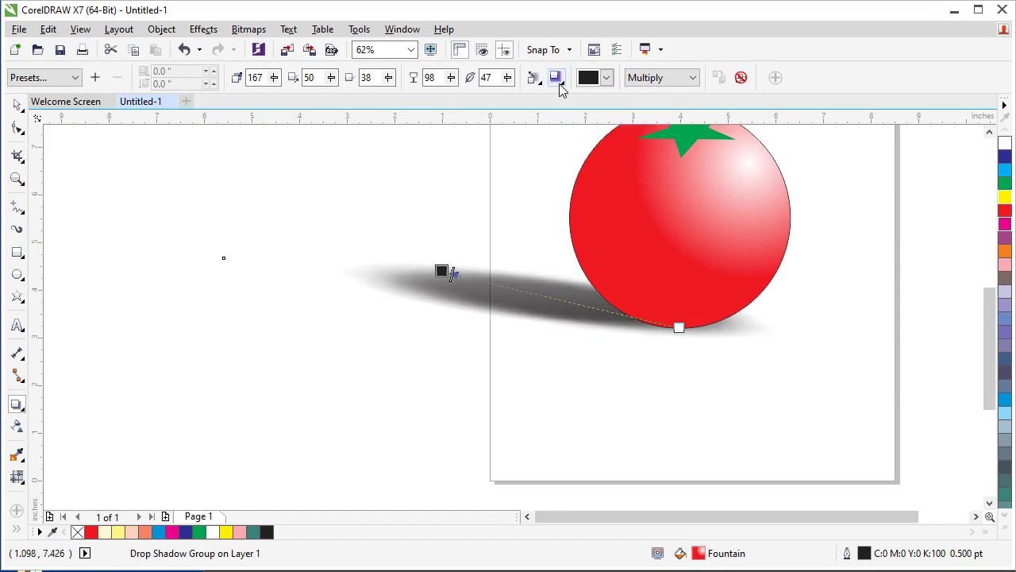